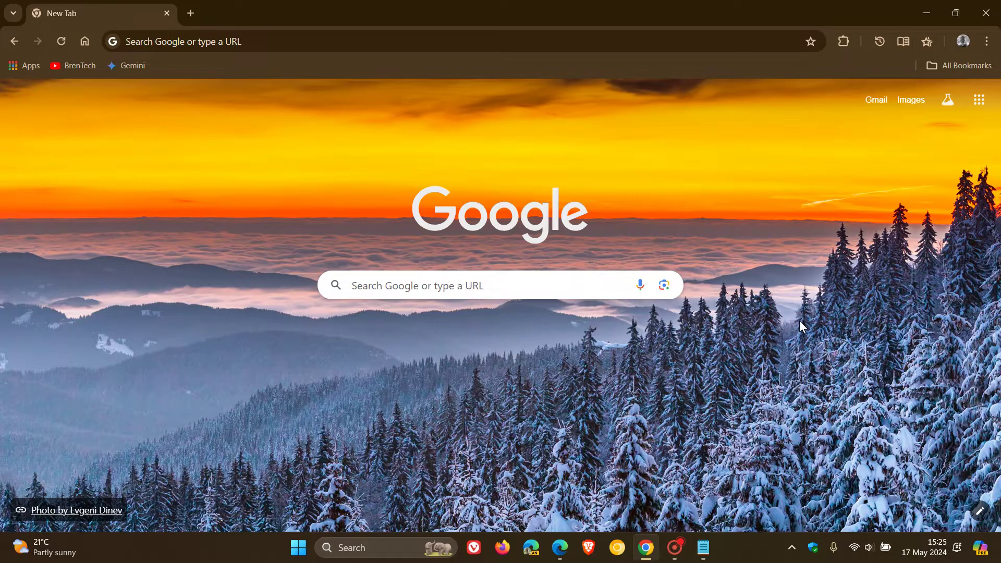
Step: Search Google for 'chrome' from the New Tab page search box
click(352, 285)
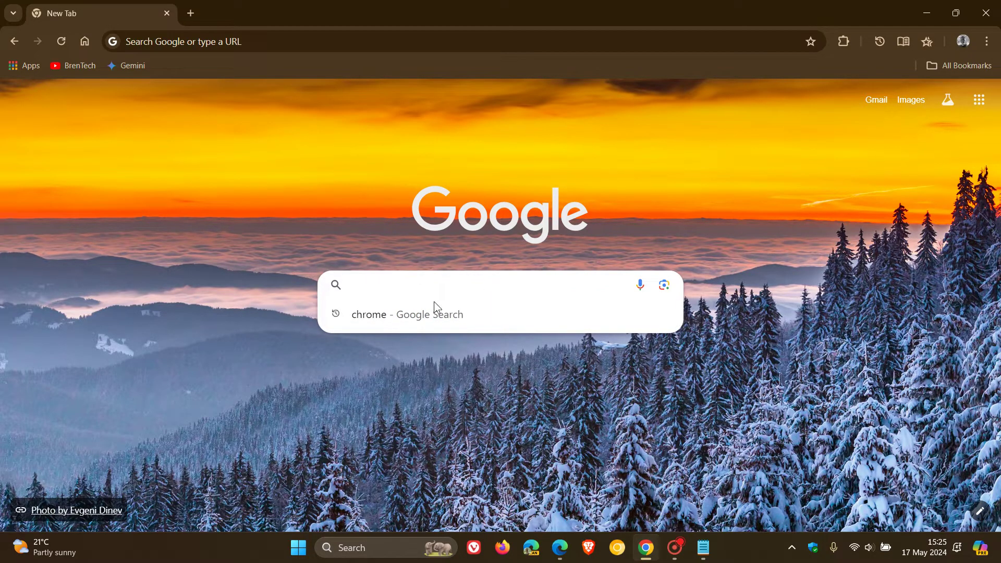
click(433, 317)
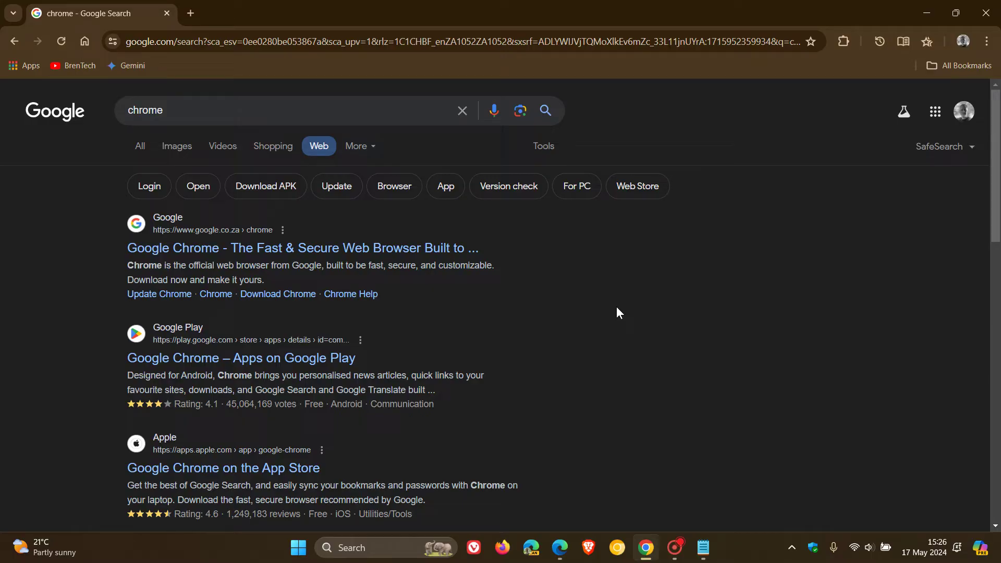
Step: Go to Settings > Search engine > Manage search engines and begin adding a site search
click(83, 43)
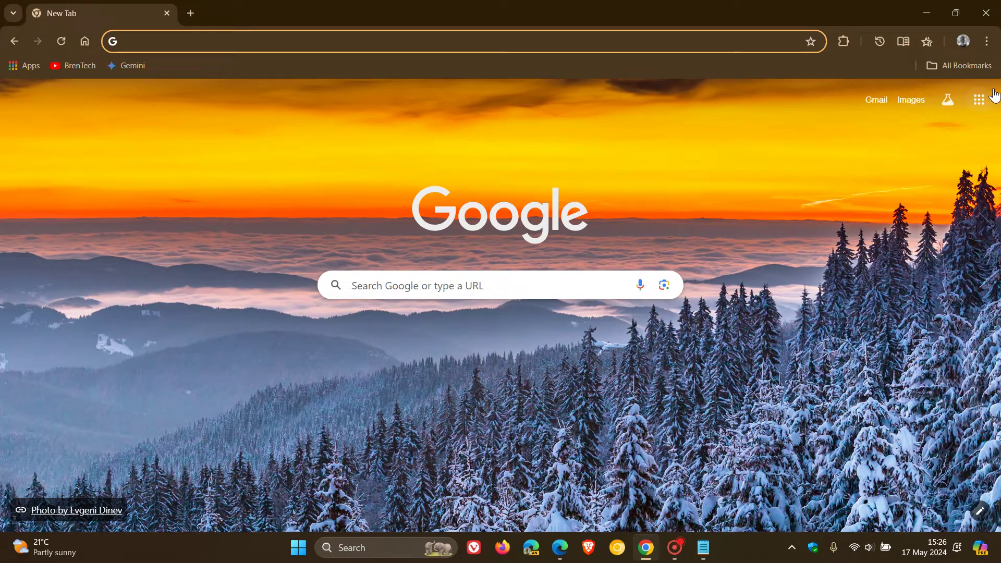
click(987, 42)
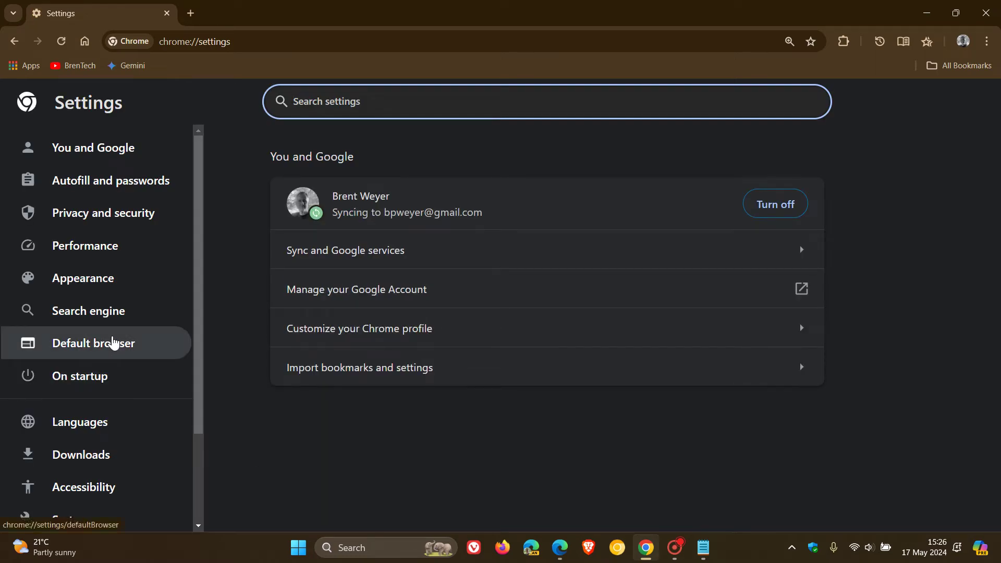
click(101, 312)
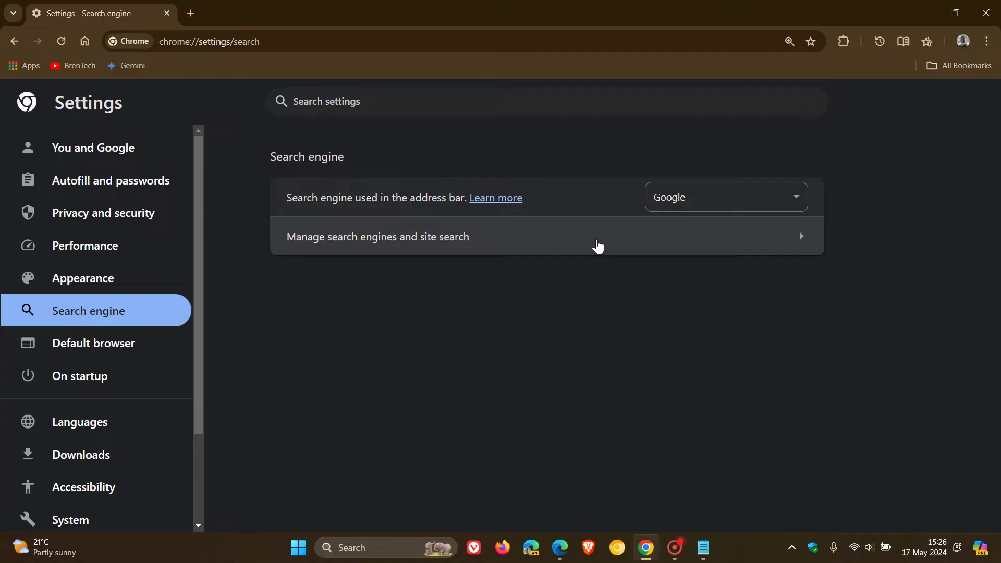
click(599, 246)
scroll(848, 245, down, 5)
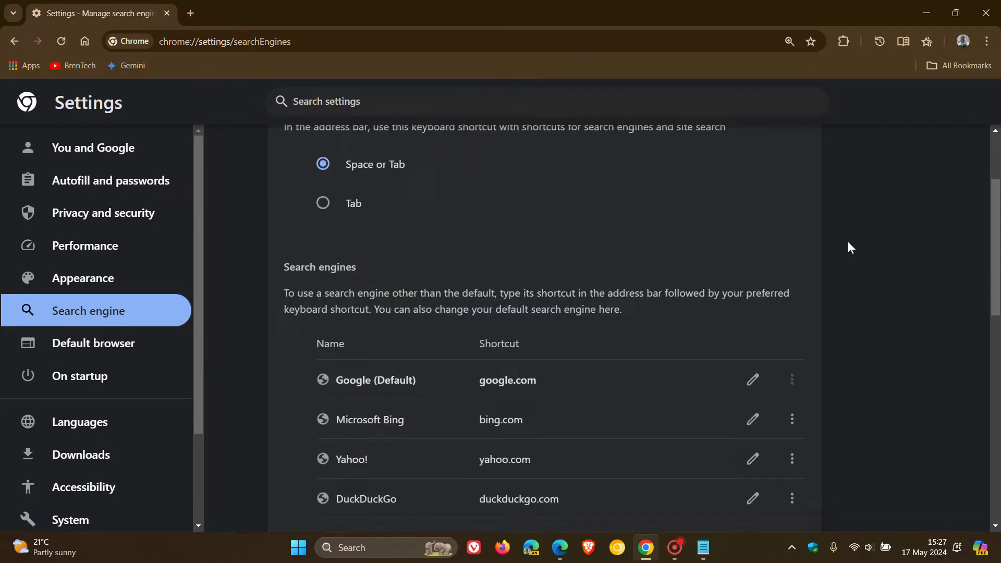
scroll(848, 242, down, 3)
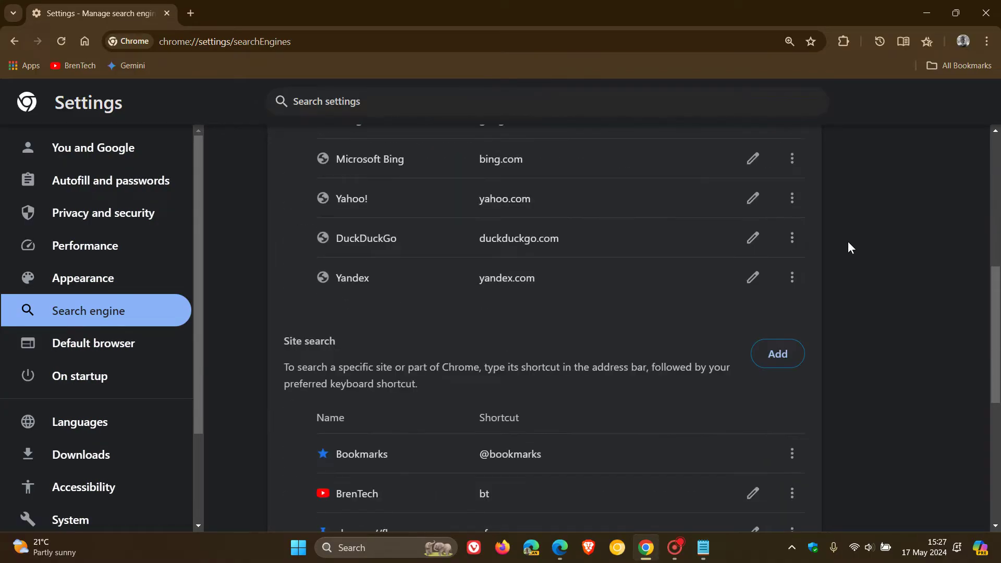
scroll(841, 304, down, 1)
click(773, 301)
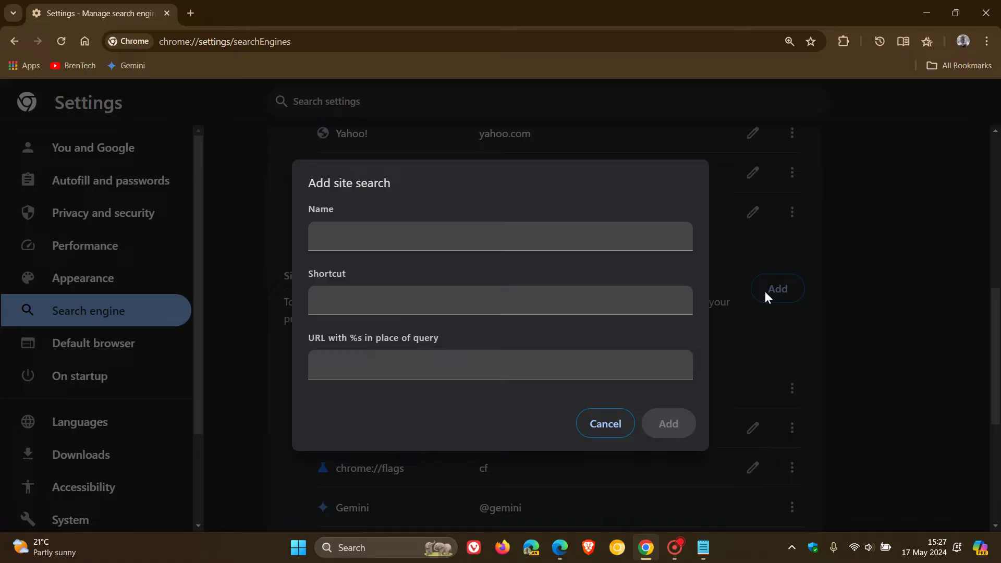
click(473, 241)
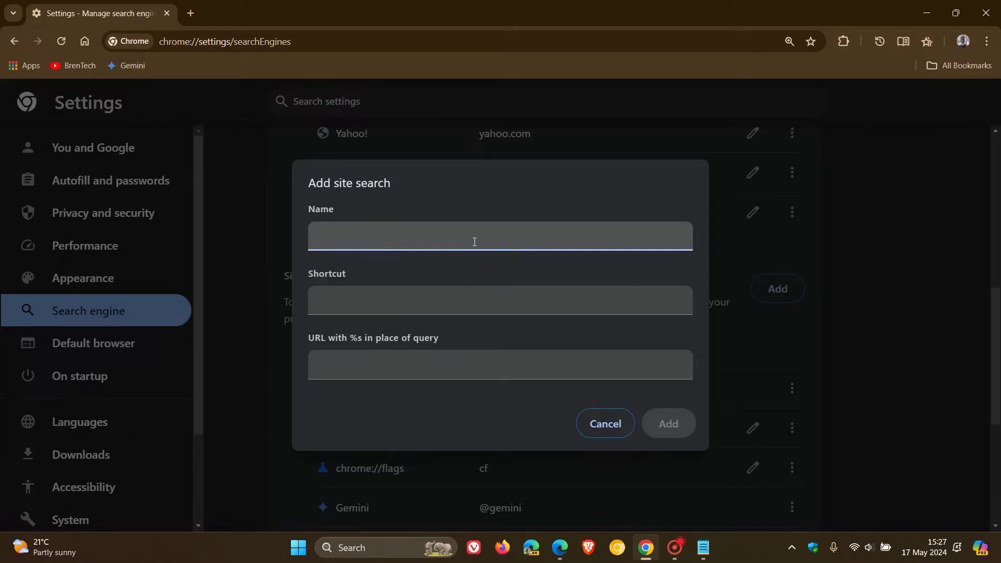
text(Google Web View)
click(426, 297)
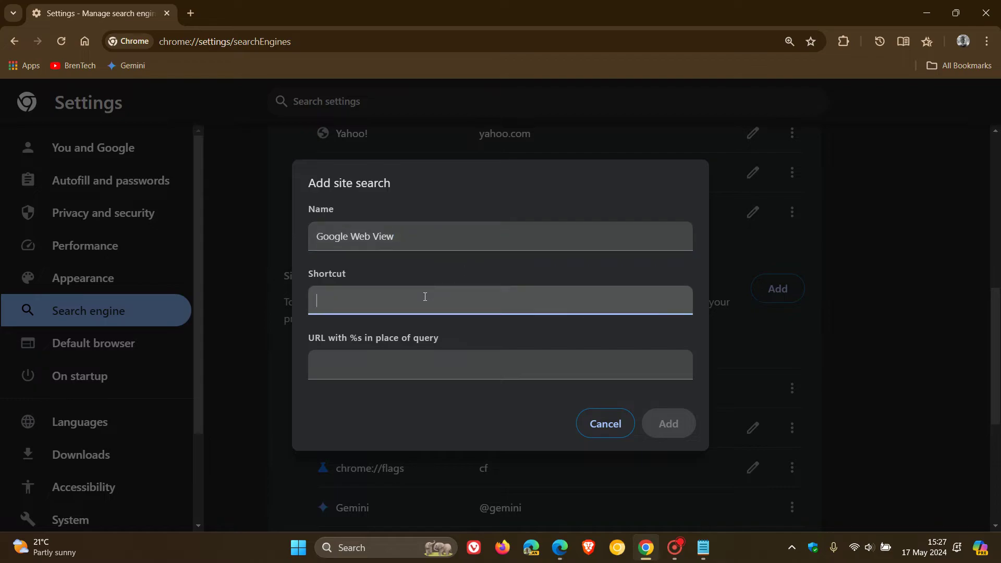
text(@web)
click(703, 548)
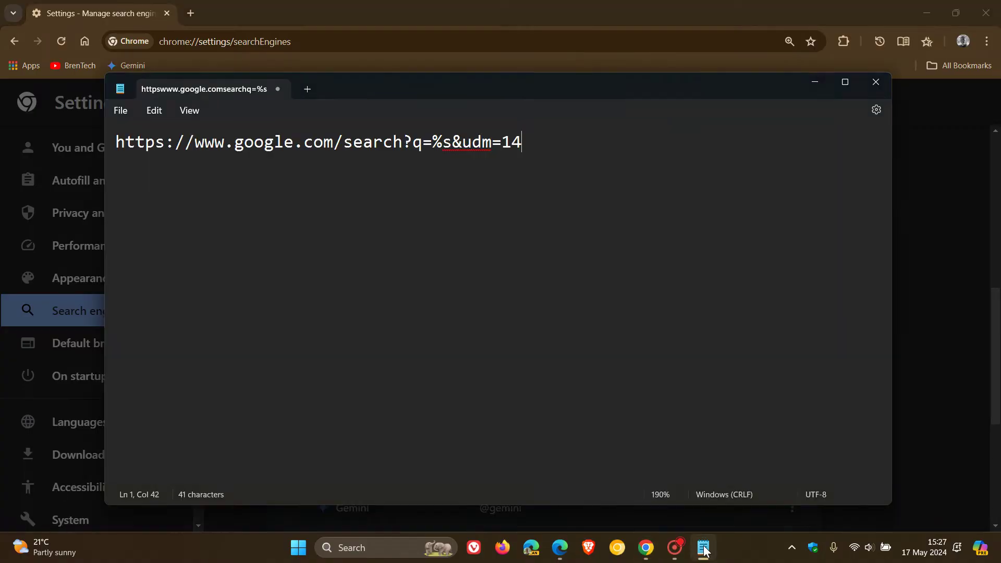
triple_click(126, 142)
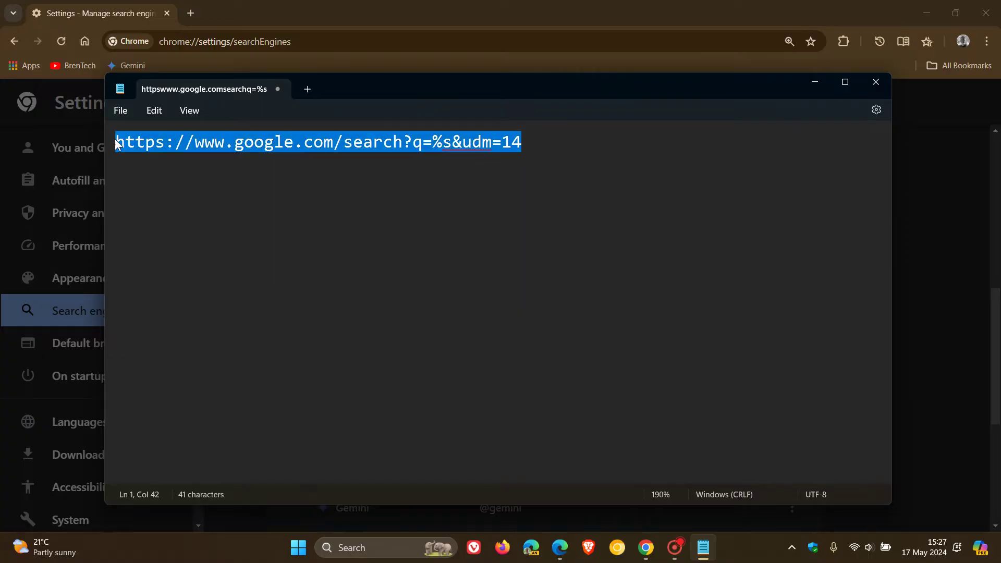
right_click(207, 148)
click(259, 218)
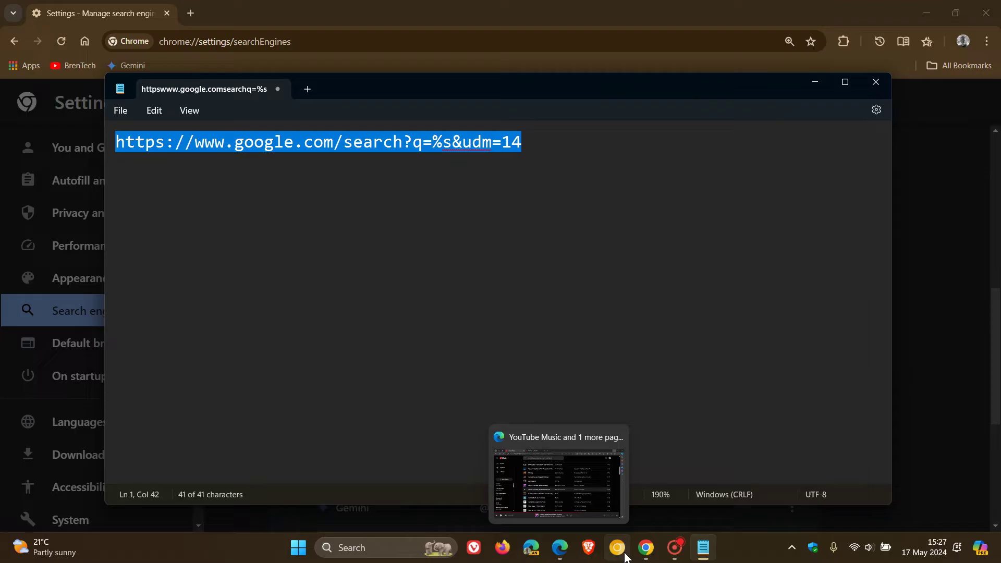
click(646, 553)
Step: Paste the copied URL into the URL field and save the Google Web View site search
click(383, 363)
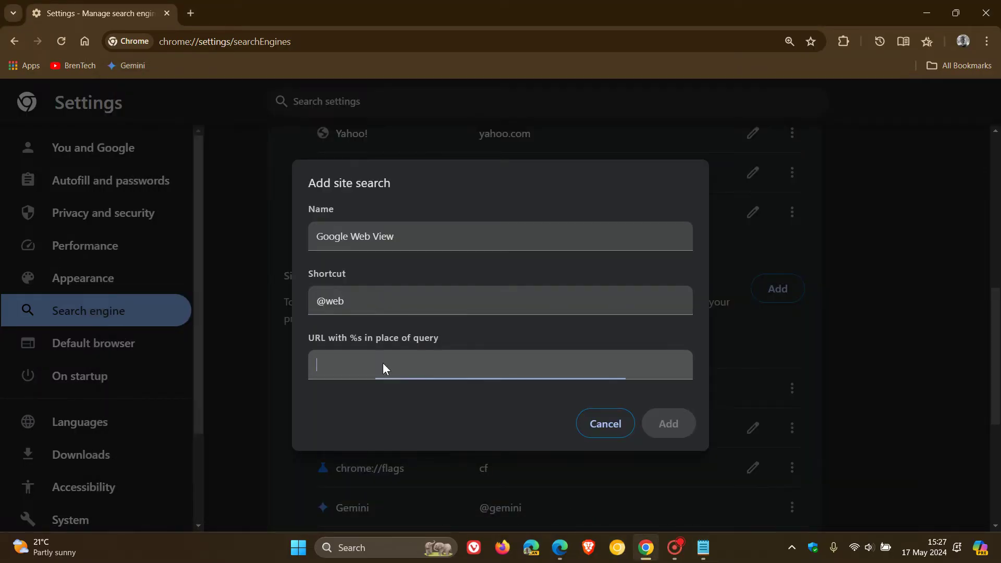
right_click(383, 363)
click(426, 218)
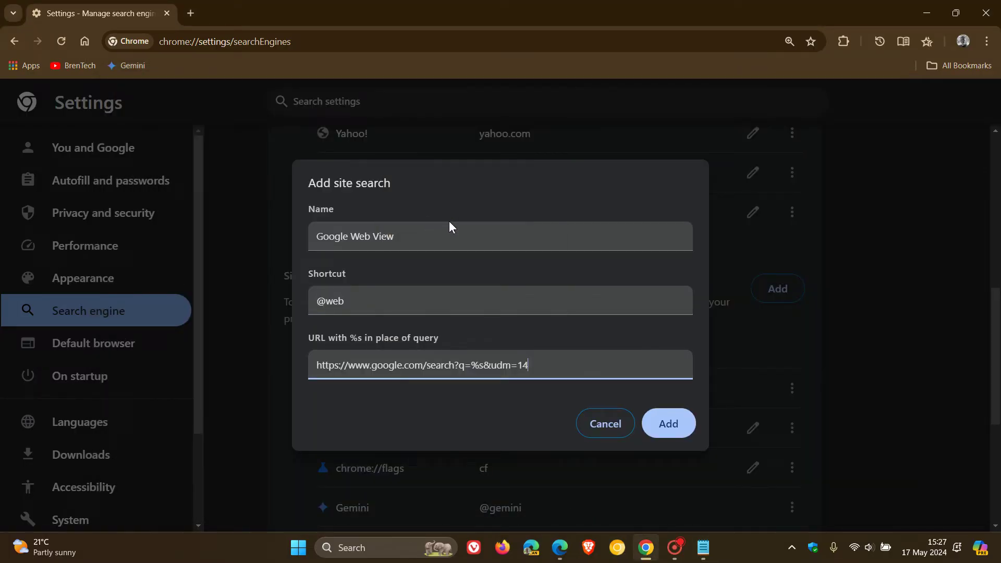
click(671, 422)
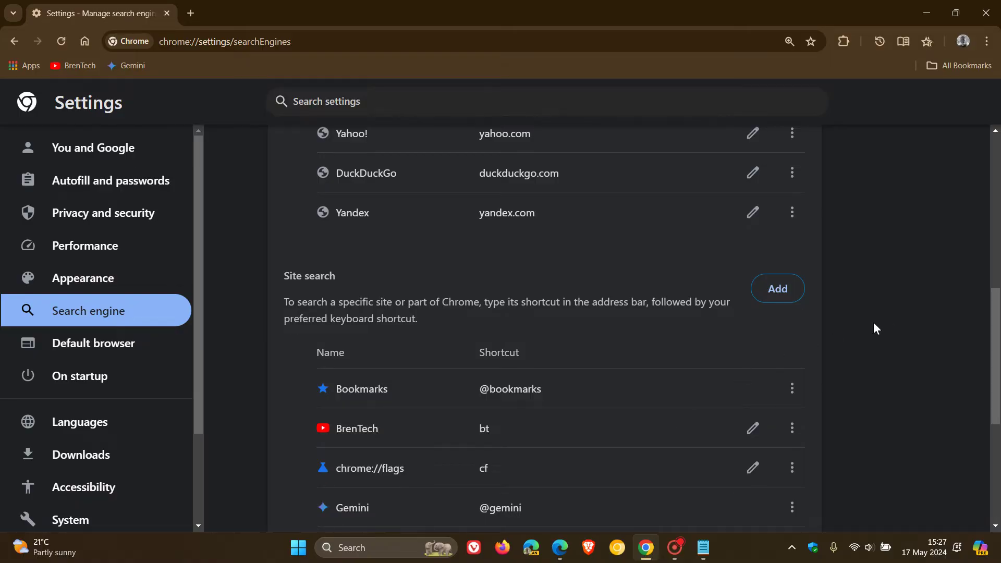
scroll(874, 327, down, 2)
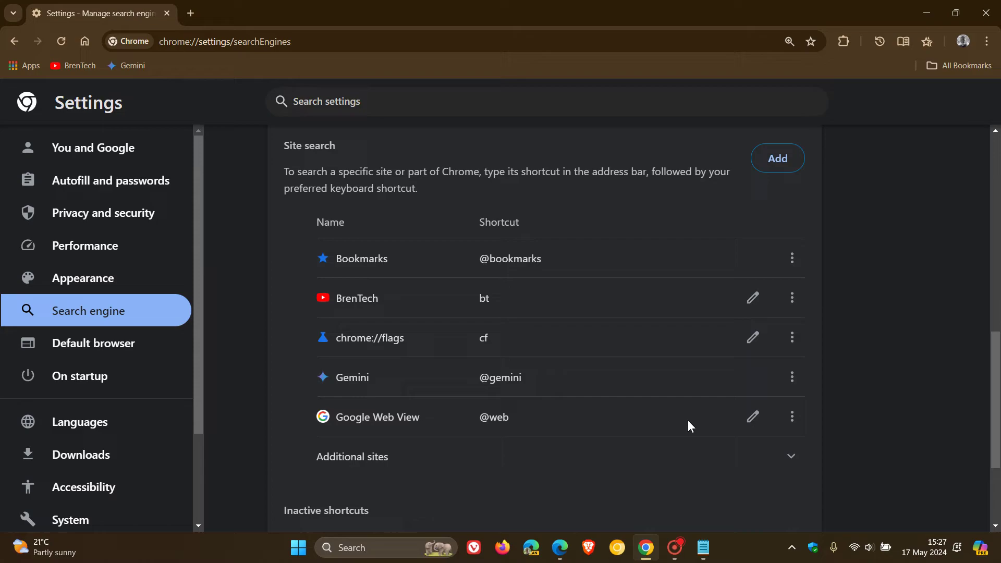
click(792, 419)
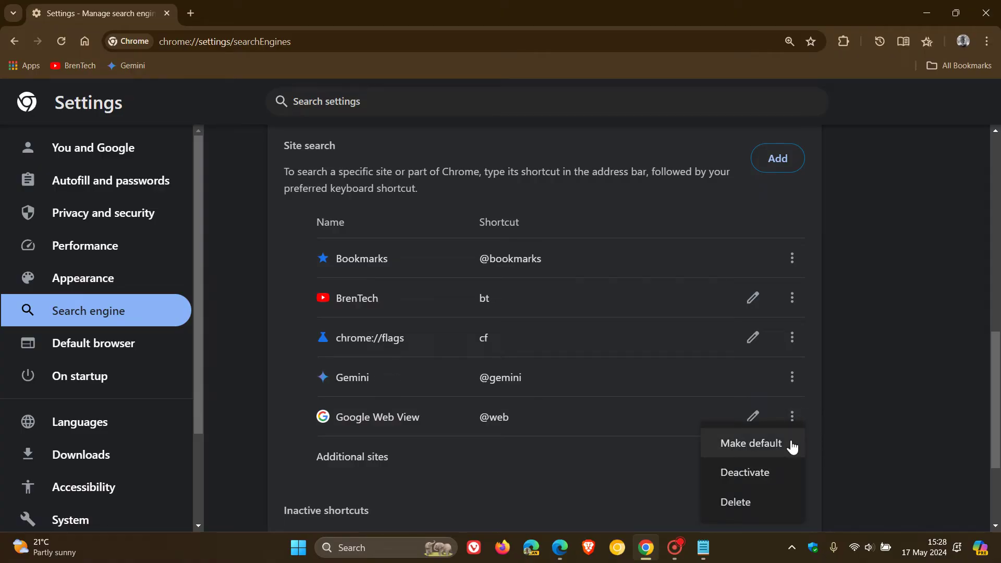
click(766, 445)
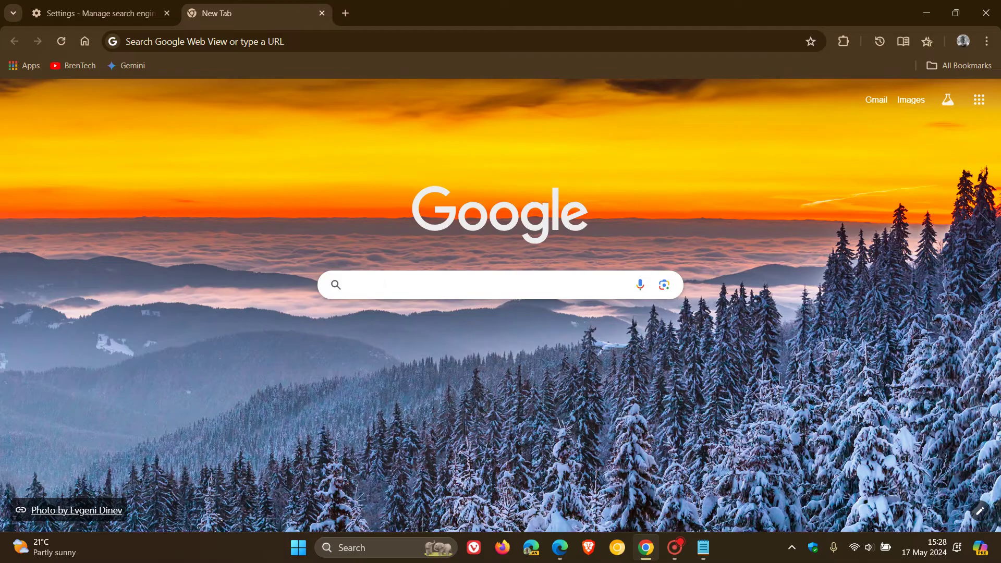
Step: Search 'chrome' from the new tab and scroll through the Web-only results
text(chrome)
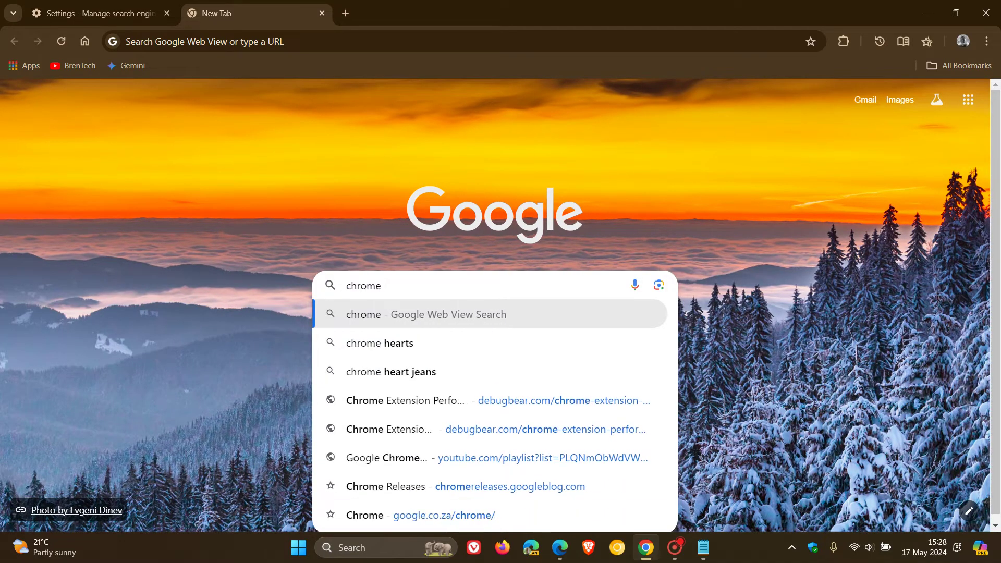
key(Return)
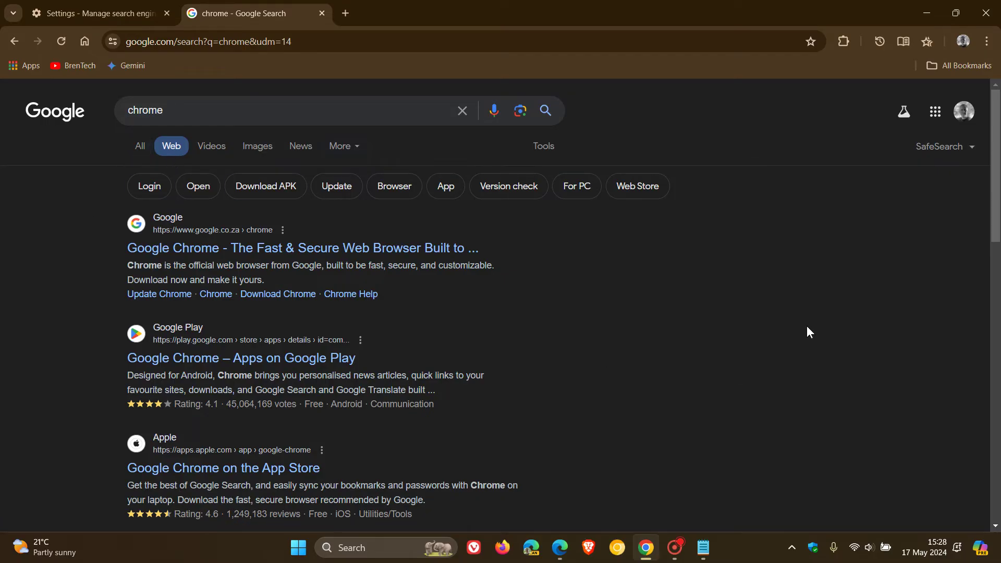
scroll(646, 300, down, 10)
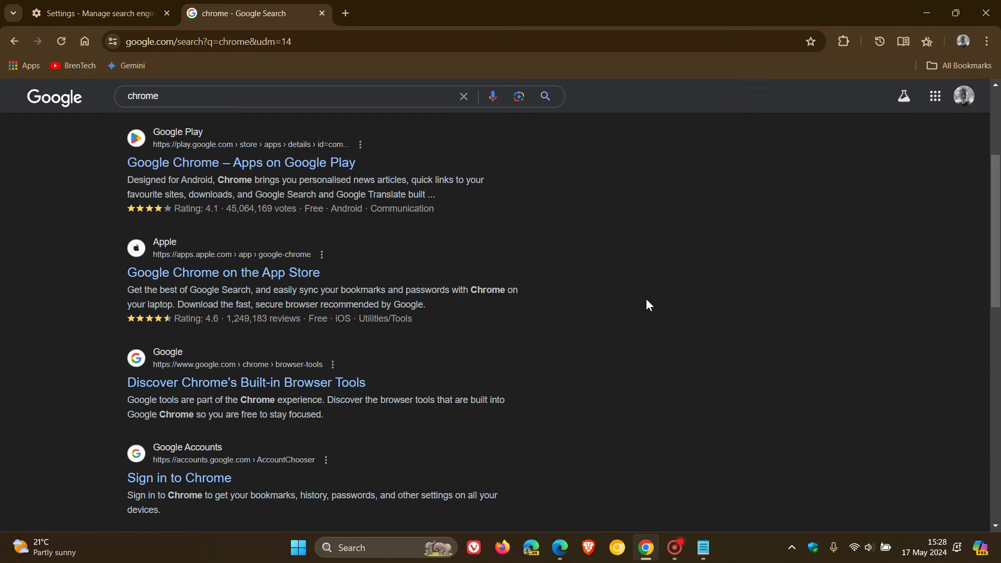
scroll(646, 300, up, 10)
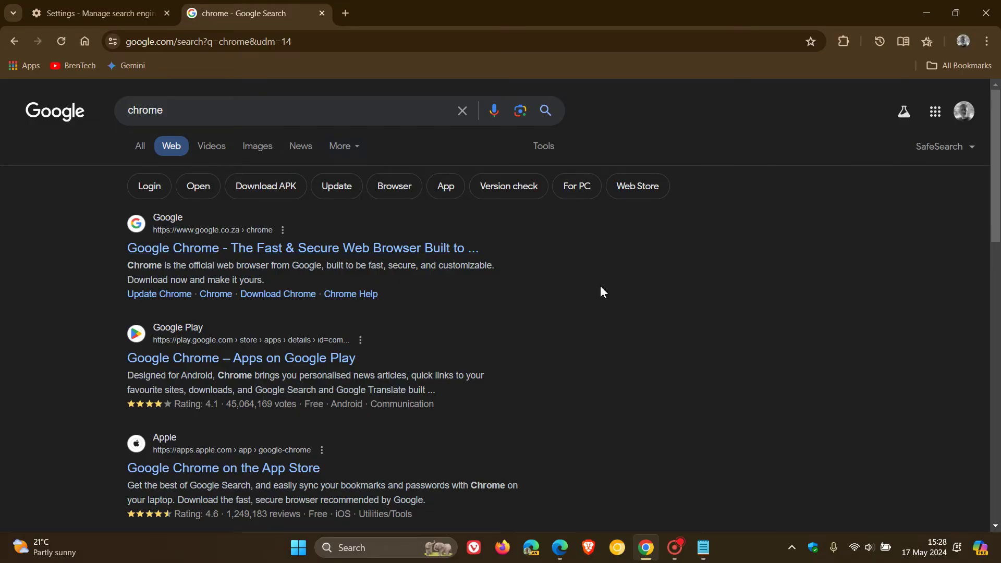
Step: Make Google the default search engine again on the Settings tab
click(85, 13)
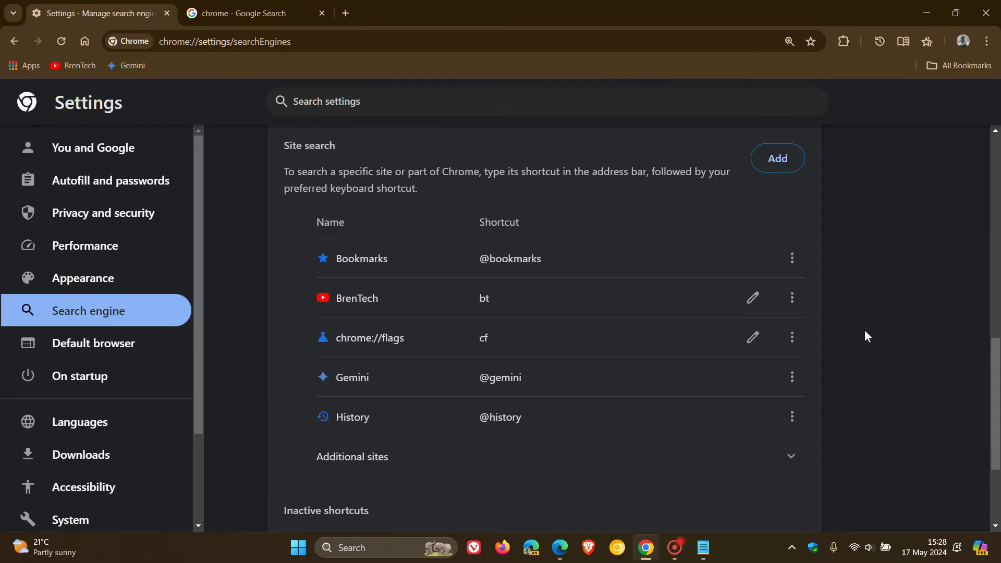
scroll(881, 352, up, 6)
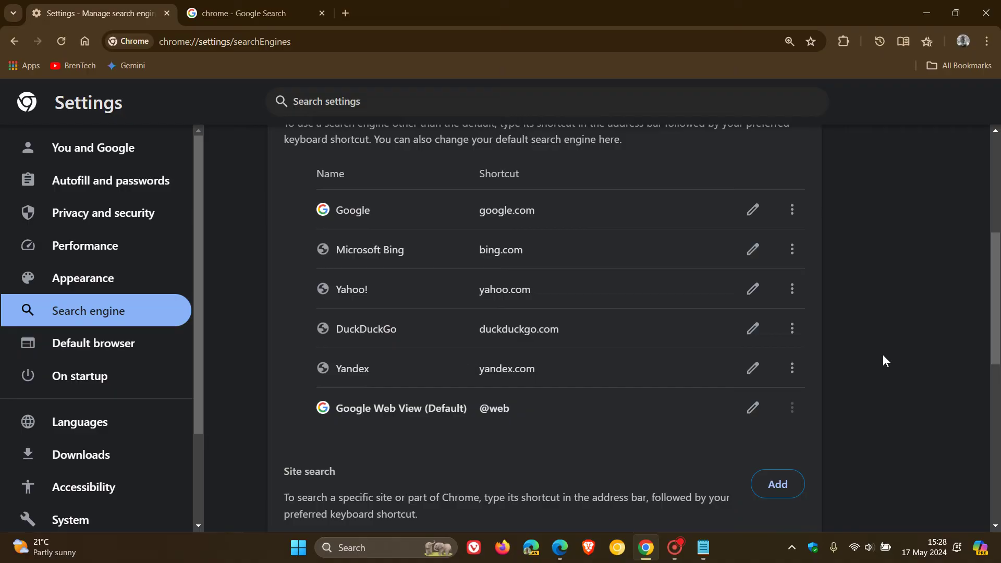
scroll(824, 358, up, 1)
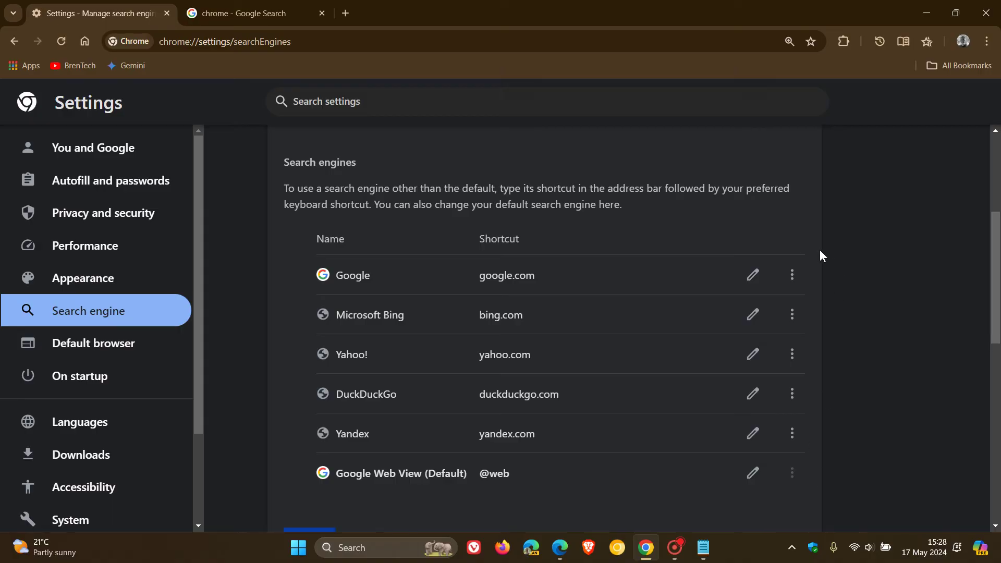
click(795, 275)
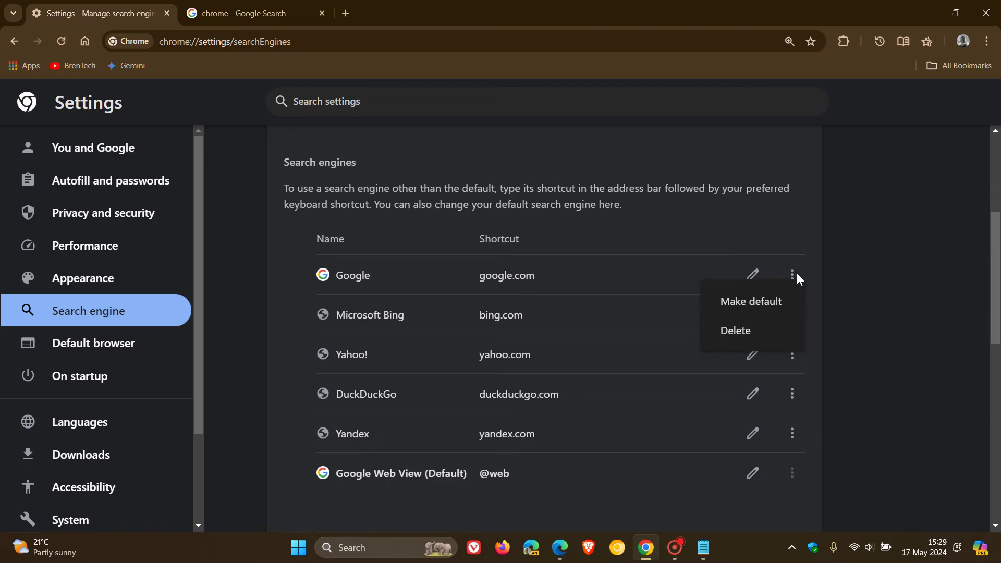
click(765, 303)
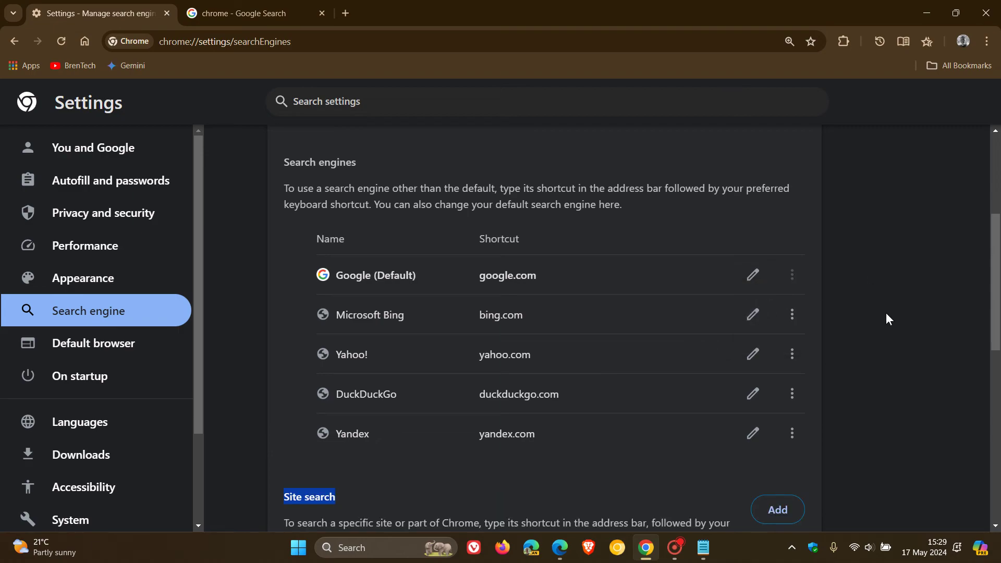
scroll(887, 313, down, 1)
scroll(889, 319, down, 5)
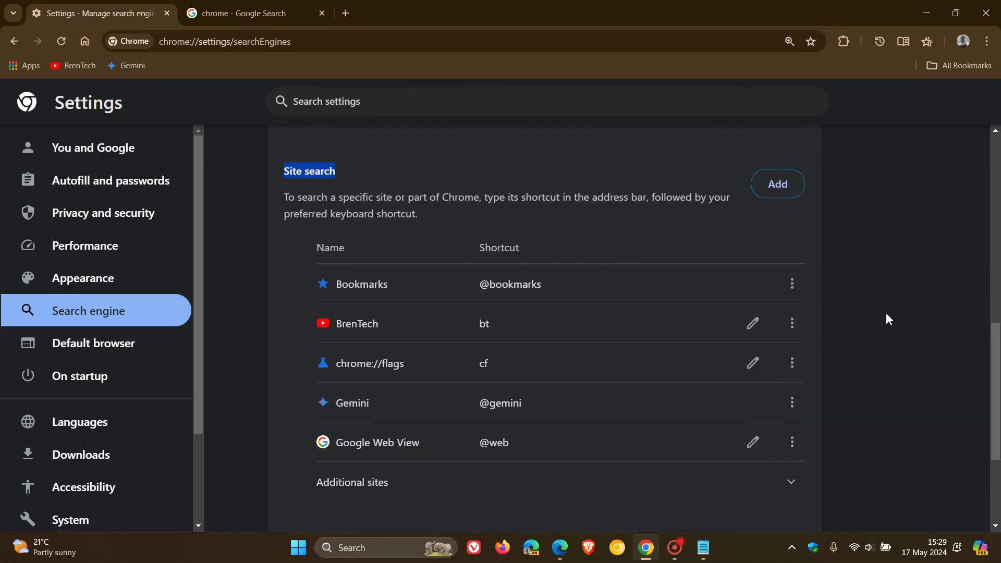
scroll(889, 319, down, 2)
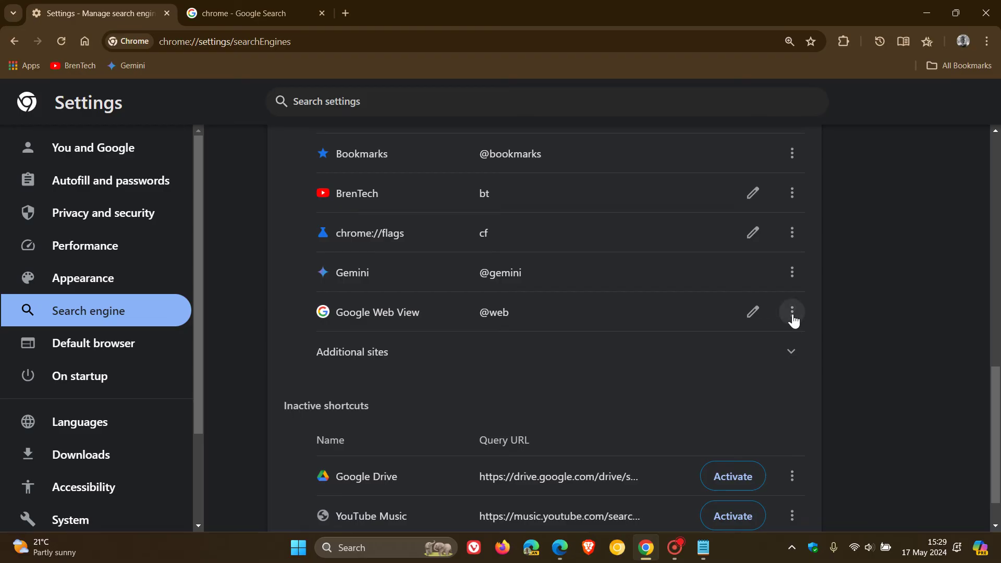
click(793, 313)
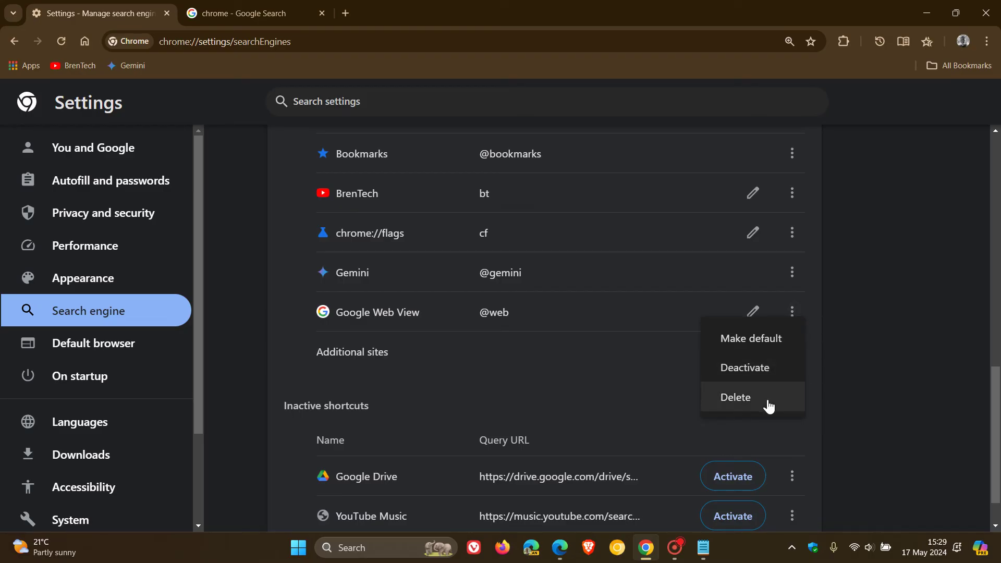
click(757, 367)
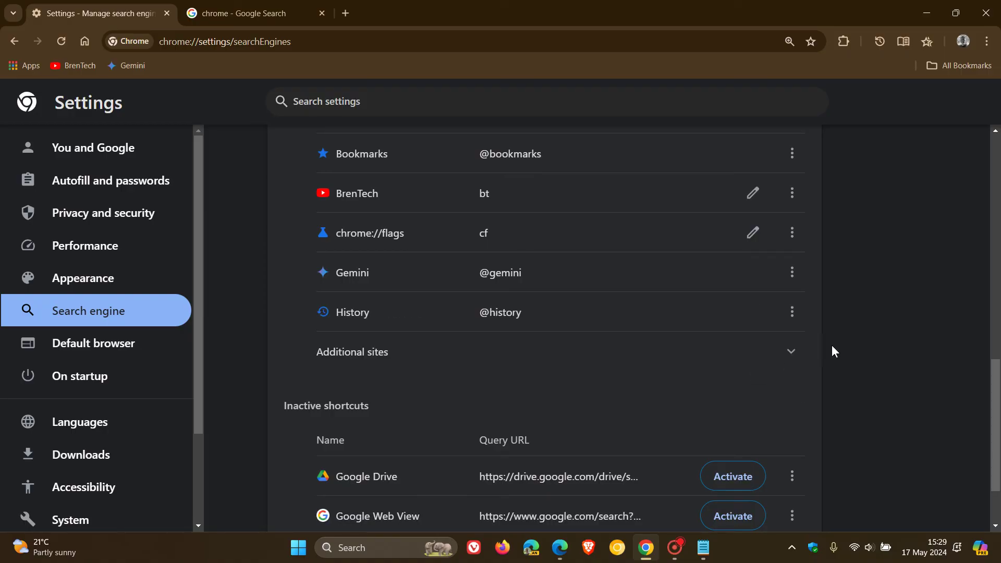
Step: Rerun the 'chrome' search to confirm ordinary Google results, then go back Home
click(227, 18)
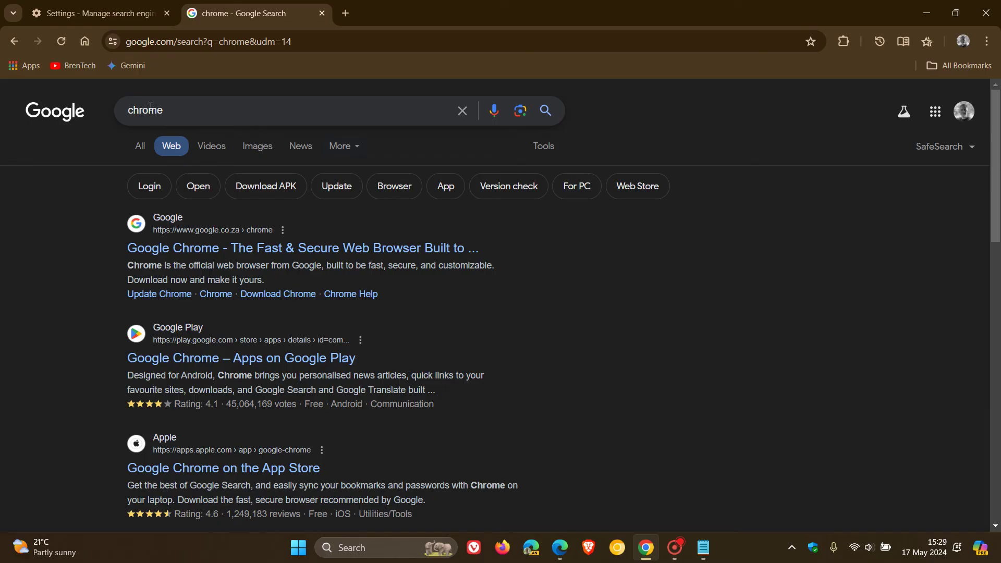
click(85, 42)
click(459, 285)
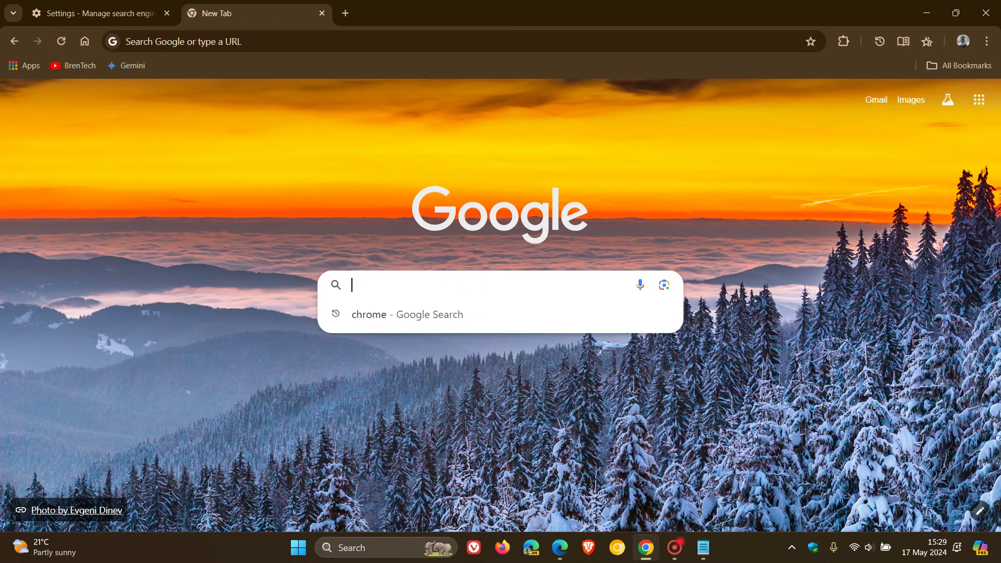
click(444, 310)
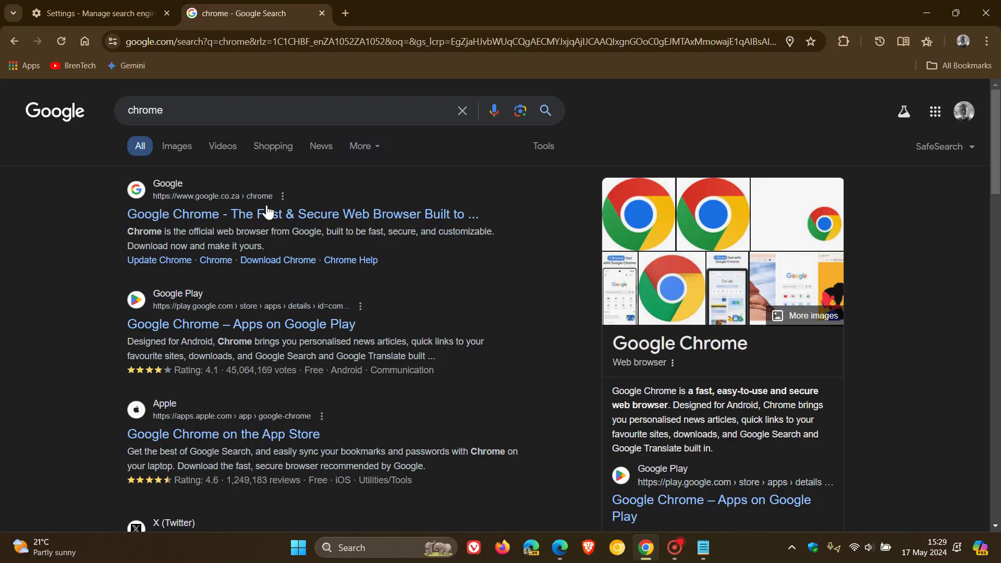
click(85, 41)
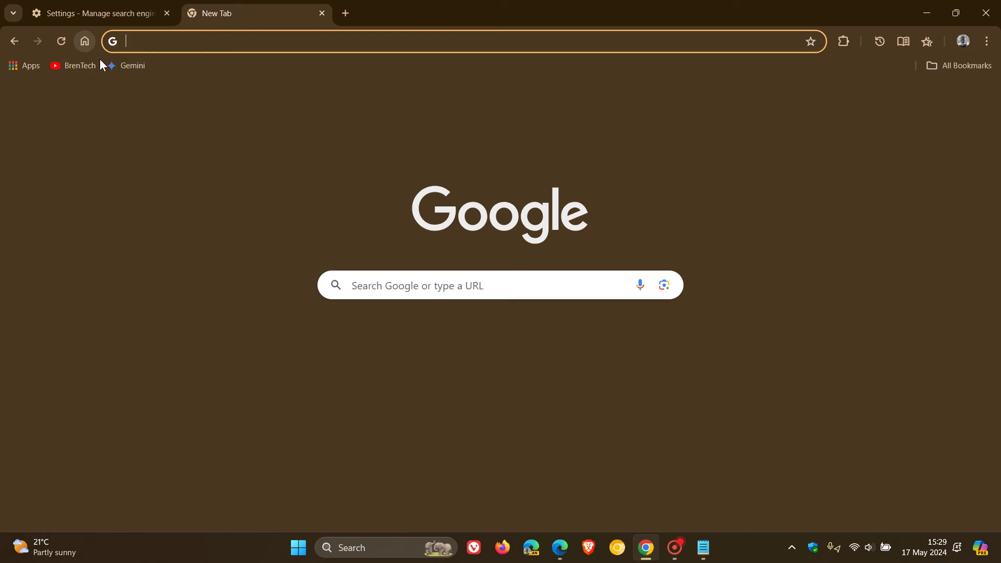